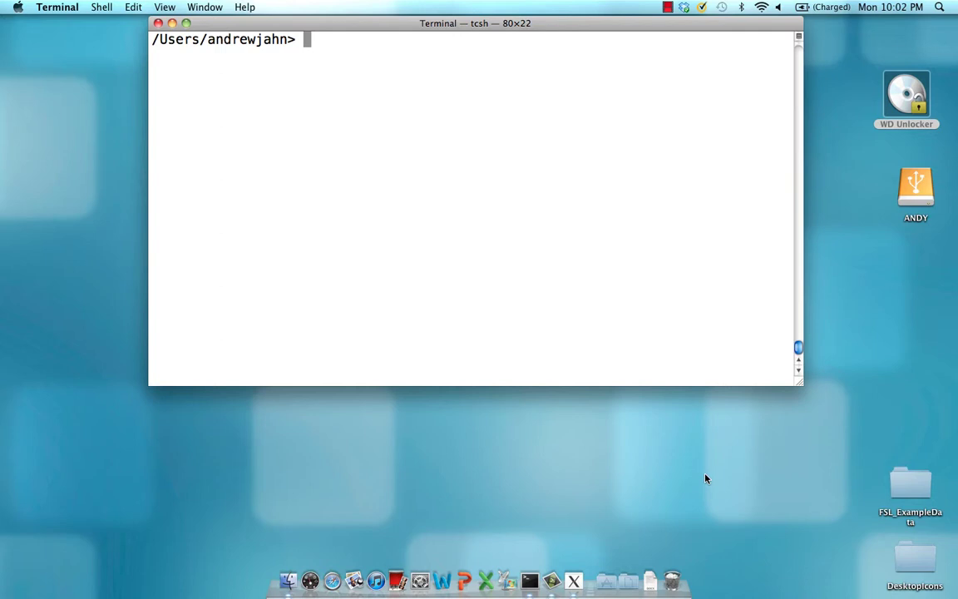
# Launch AFNI with 'afni', then reposition and enlarge the sagittal image window.
pyautogui.write('afni')
pyautogui.press('Return')
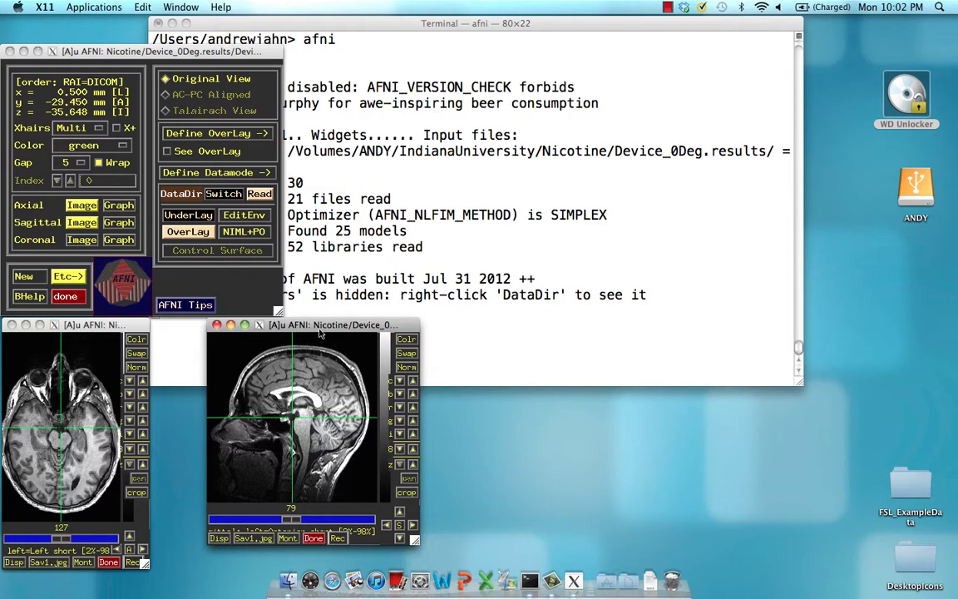
pyautogui.moveTo(315, 331); pyautogui.dragTo(270, 336)
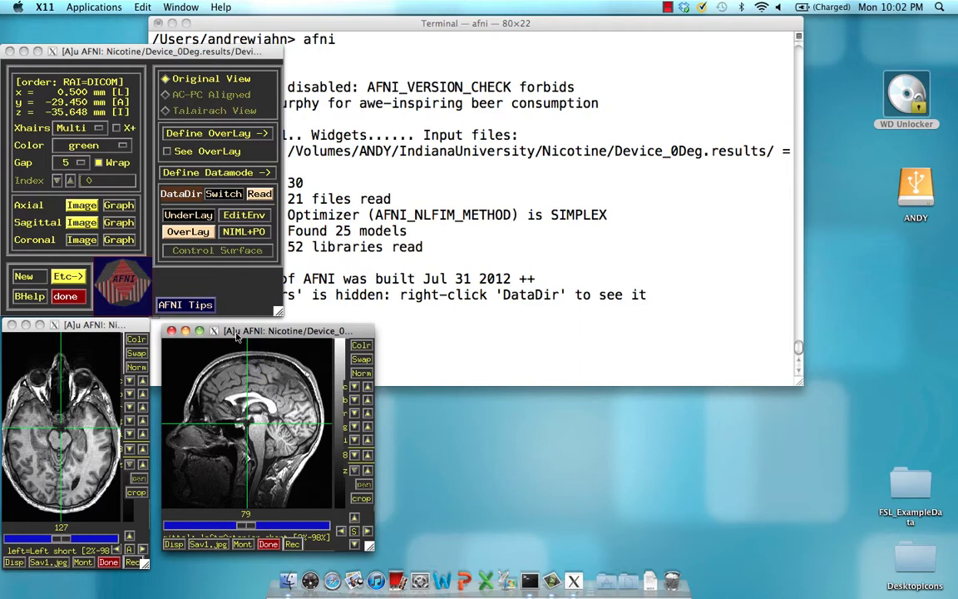
pyautogui.moveTo(236, 335); pyautogui.dragTo(332, 298)
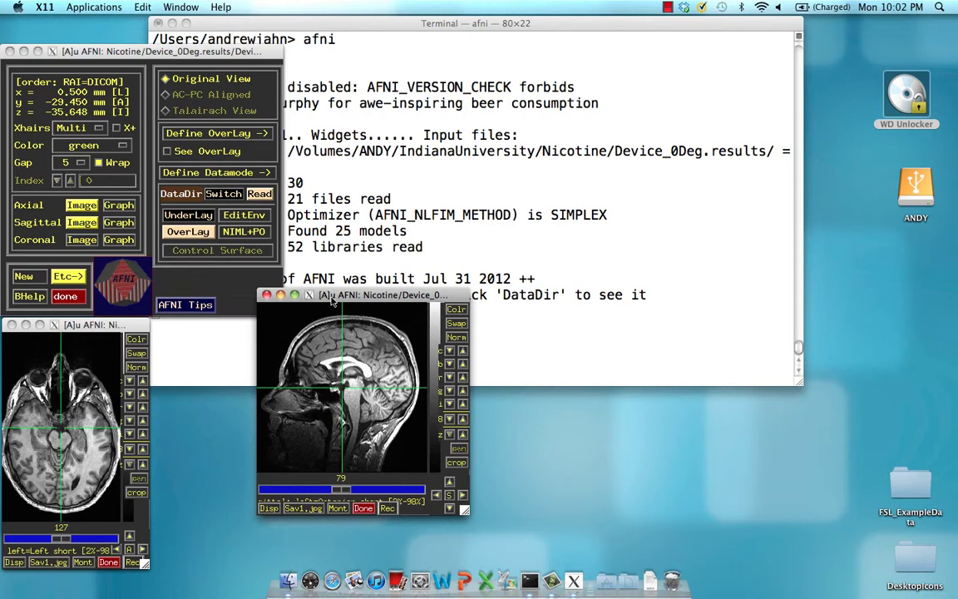
pyautogui.moveTo(464, 513); pyautogui.dragTo(537, 583)
# Set the crosshair low in the sagittal image and page through to sagittal slice 71.
pyautogui.click(349, 432)
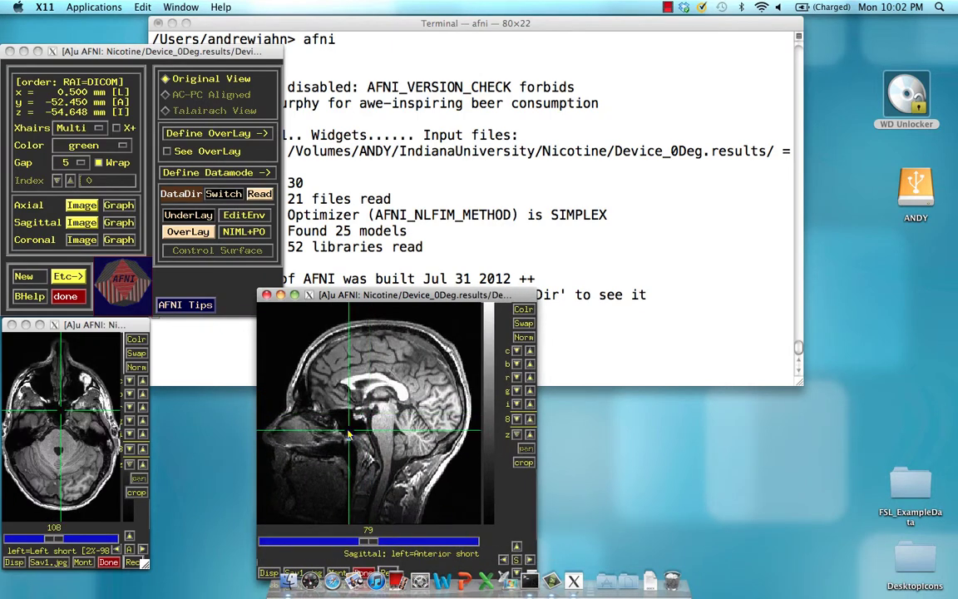
pyautogui.scroll(20, 349, 432)
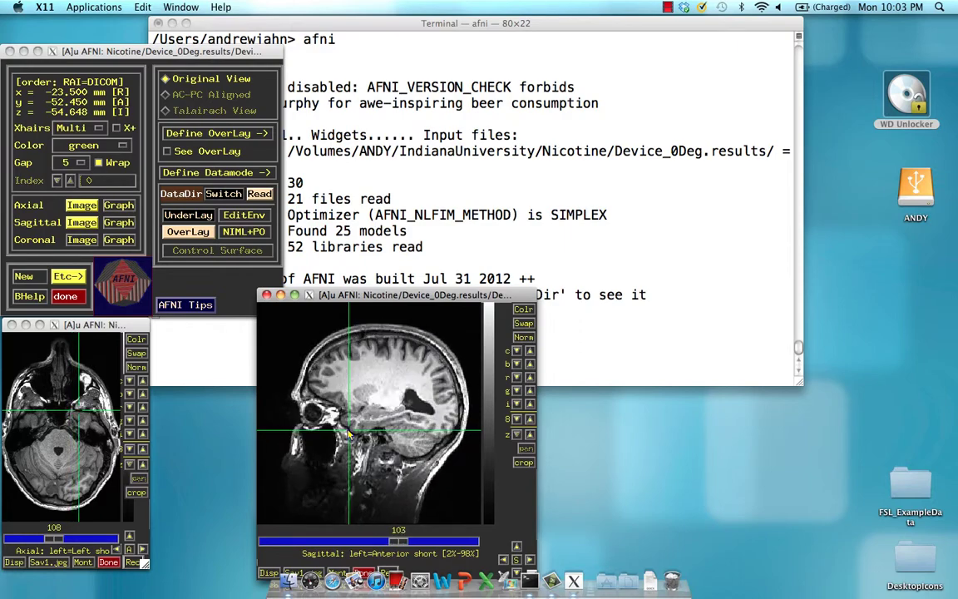
pyautogui.scroll(20, 350, 432)
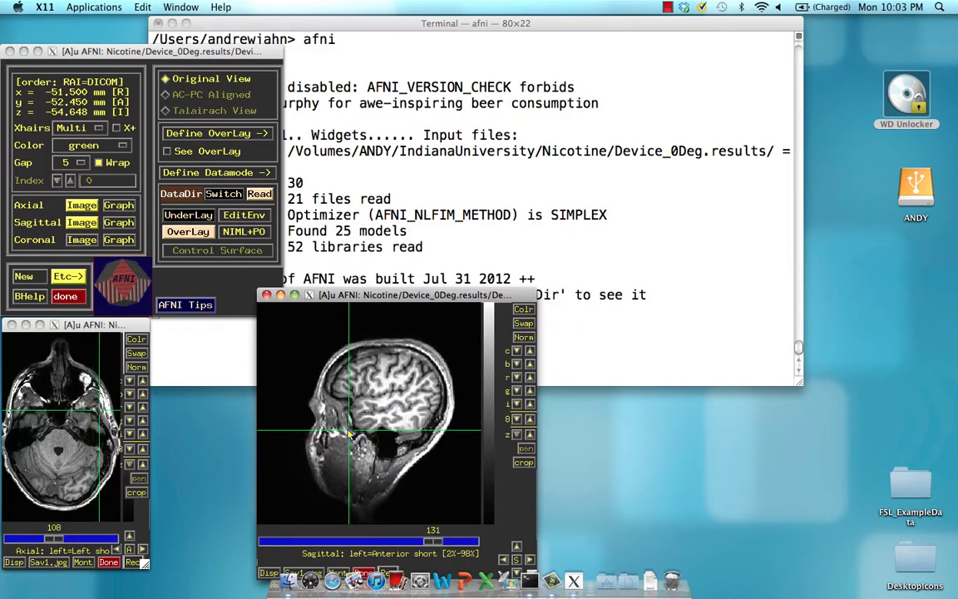
pyautogui.scroll(20, 350, 432)
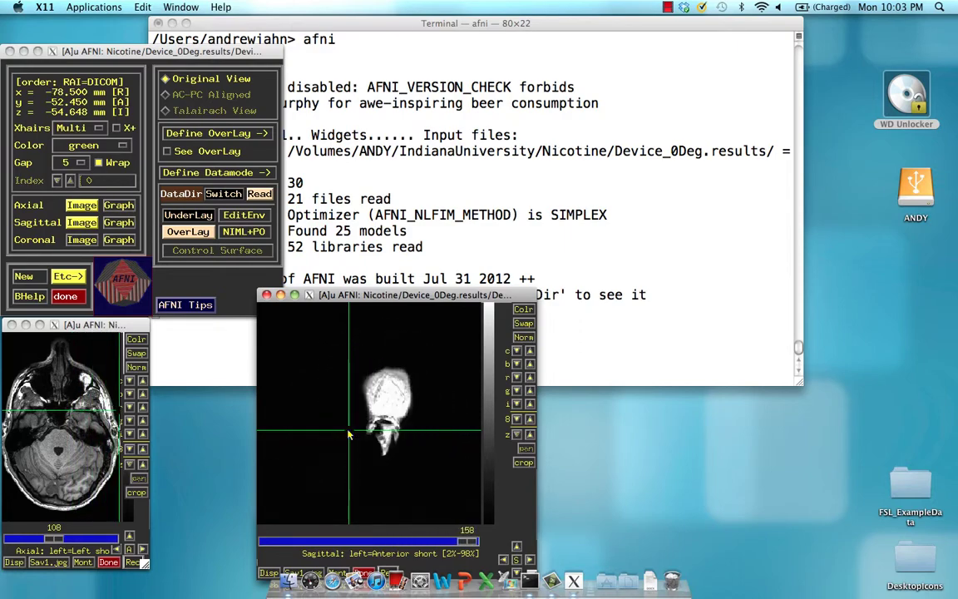
pyautogui.scroll(20, 349, 432)
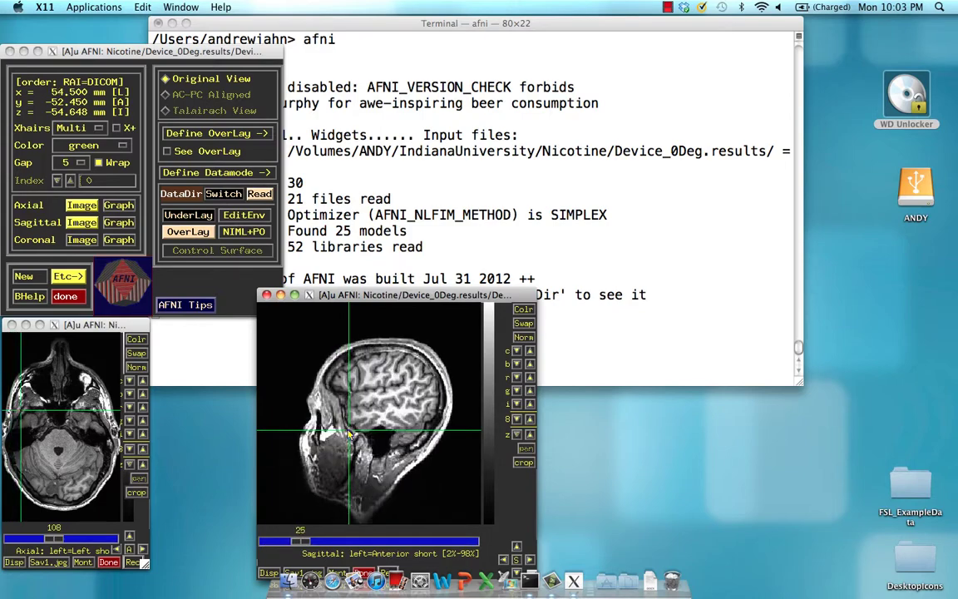
pyautogui.scroll(20, 349, 431)
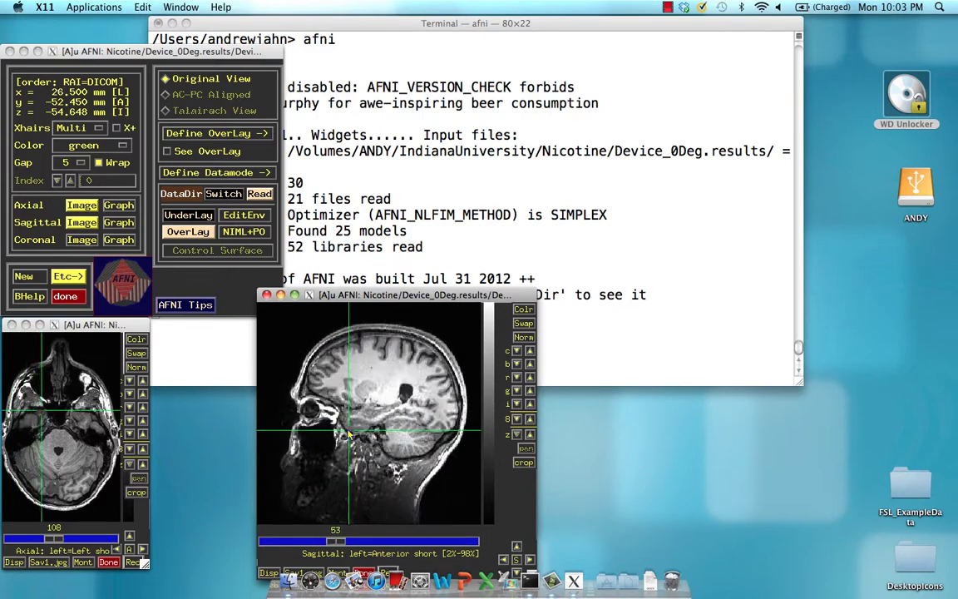
pyautogui.scroll(18, 350, 431)
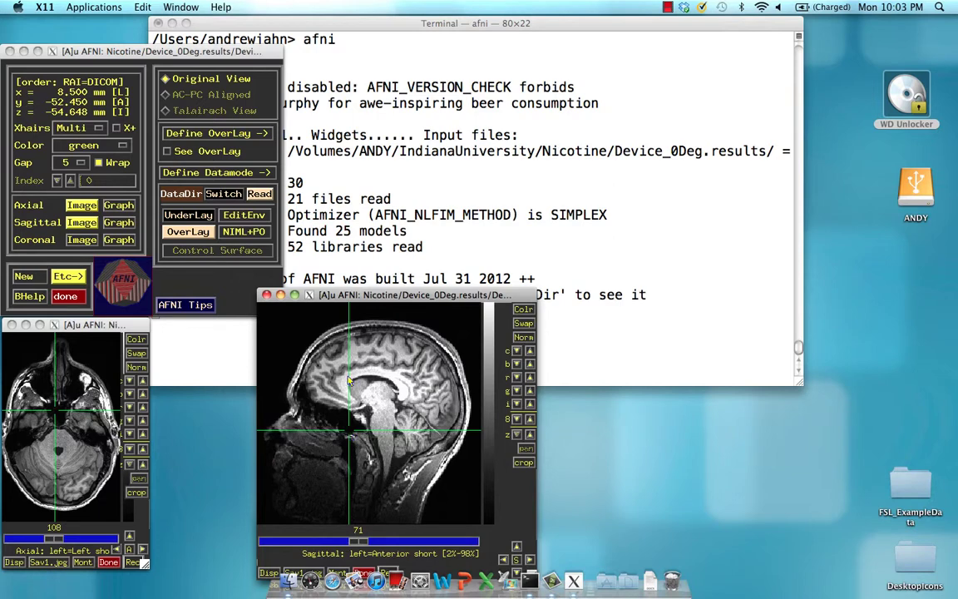
# Set the underlay to the pb00.Device_0Deg.r01.tcat functional run.
pyautogui.click(188, 215)
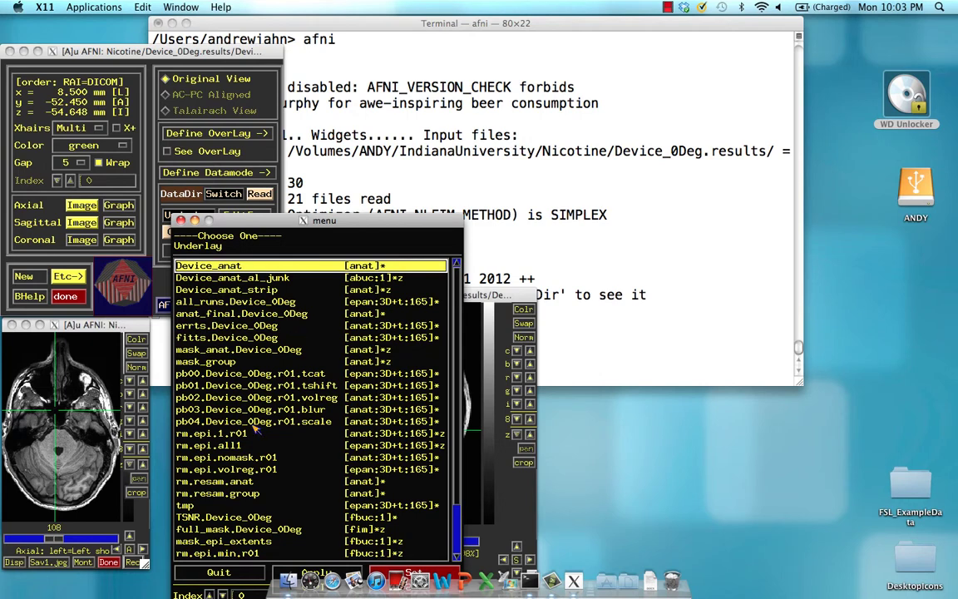
pyautogui.click(258, 376)
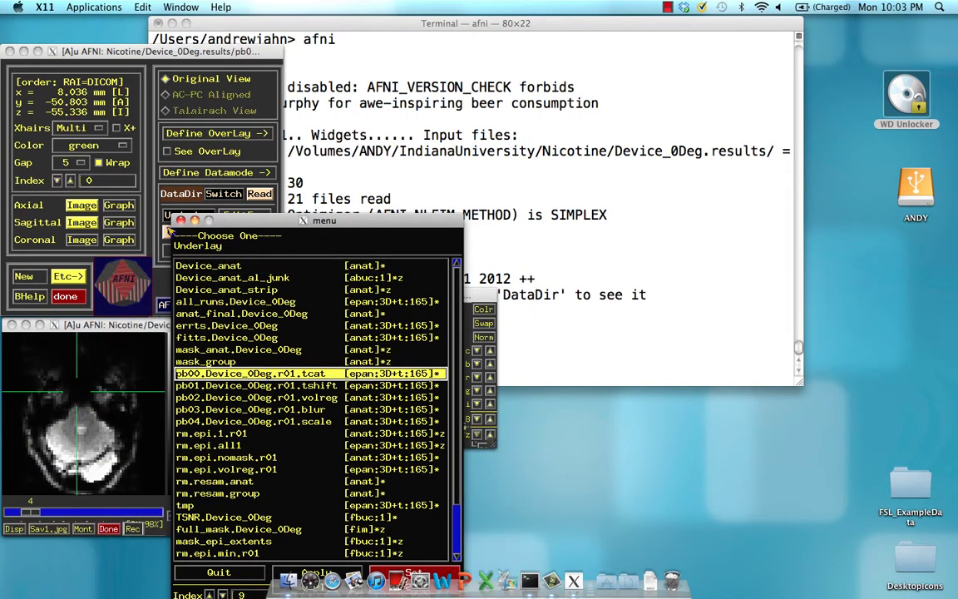
pyautogui.click(180, 221)
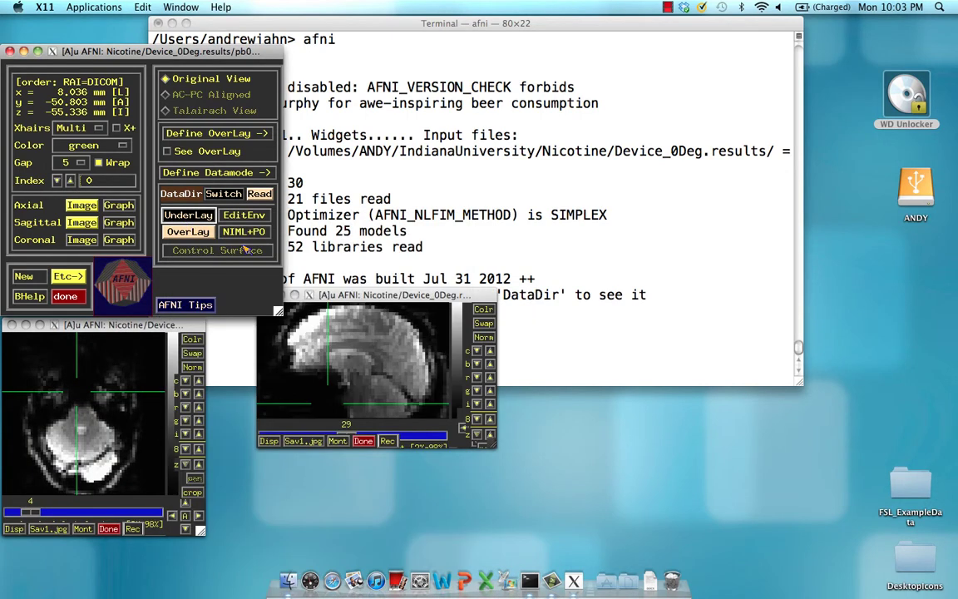
# Open the sagittal time-series graph, pick a voxel, zoom in and step to time index 137.
pyautogui.click(118, 222)
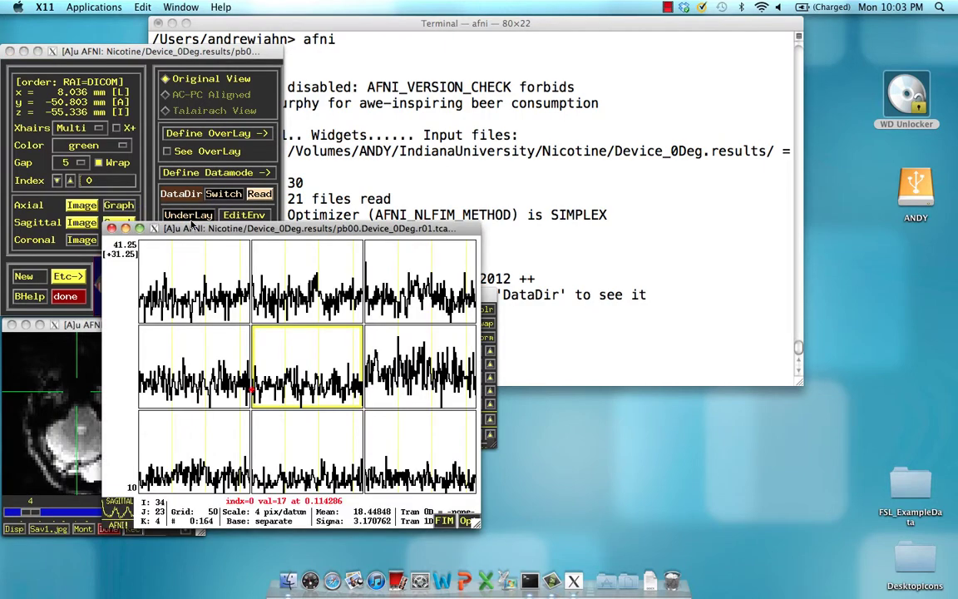
pyautogui.moveTo(172, 209); pyautogui.dragTo(511, 71)
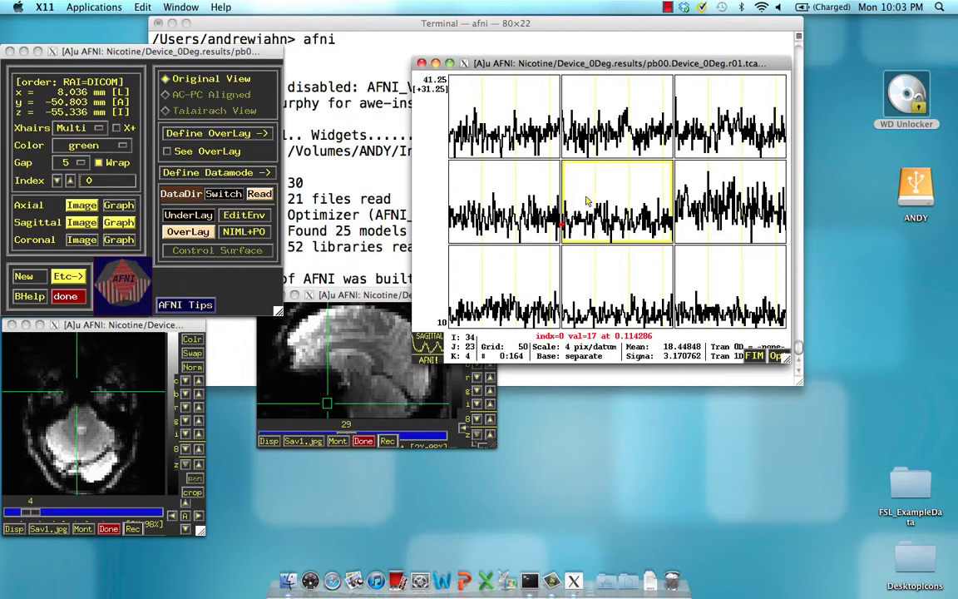
pyautogui.click(384, 297)
pyautogui.moveTo(384, 302); pyautogui.dragTo(343, 400)
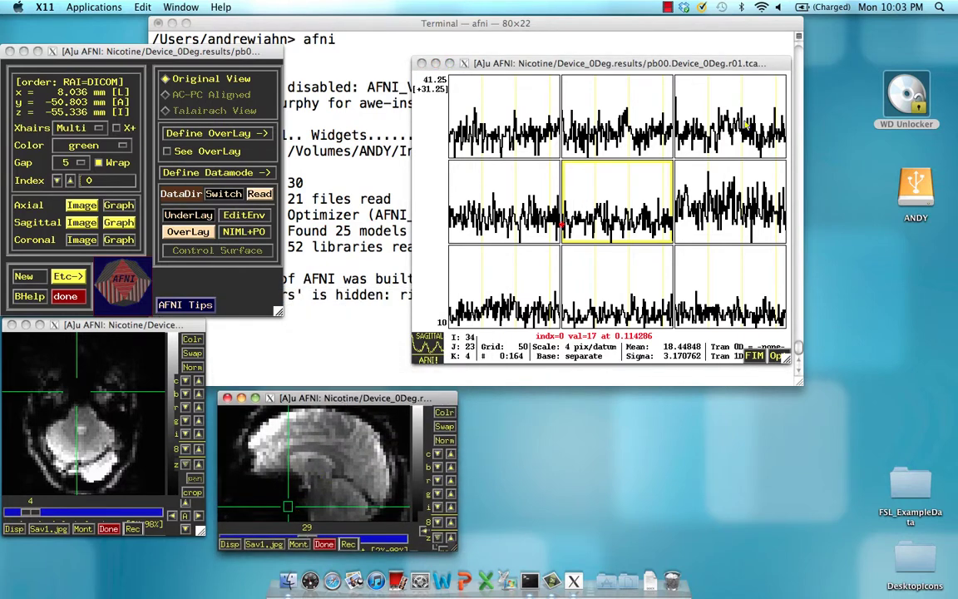
pyautogui.click(372, 428)
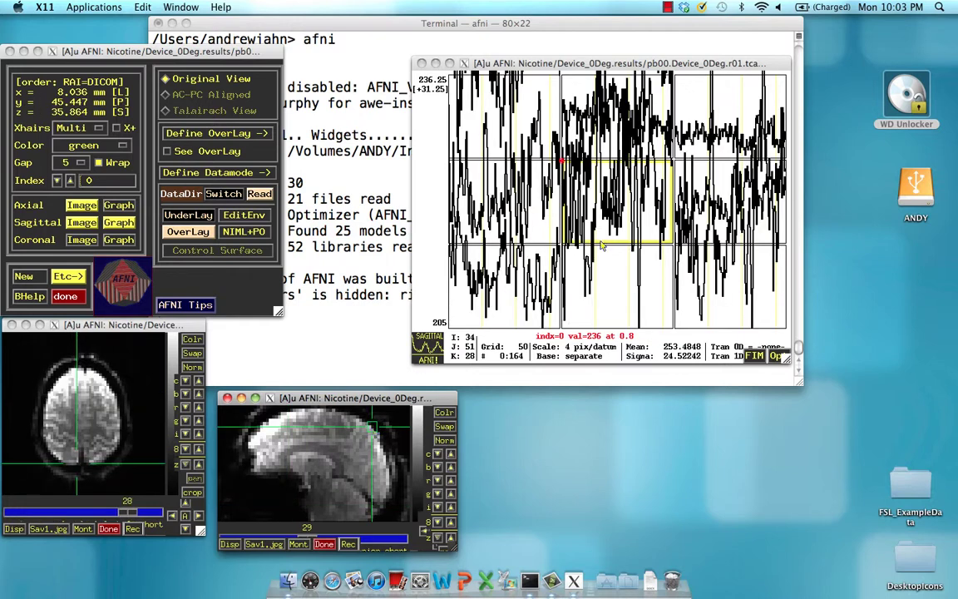
pyautogui.click(610, 202)
pyautogui.press('m')
pyautogui.press('m')
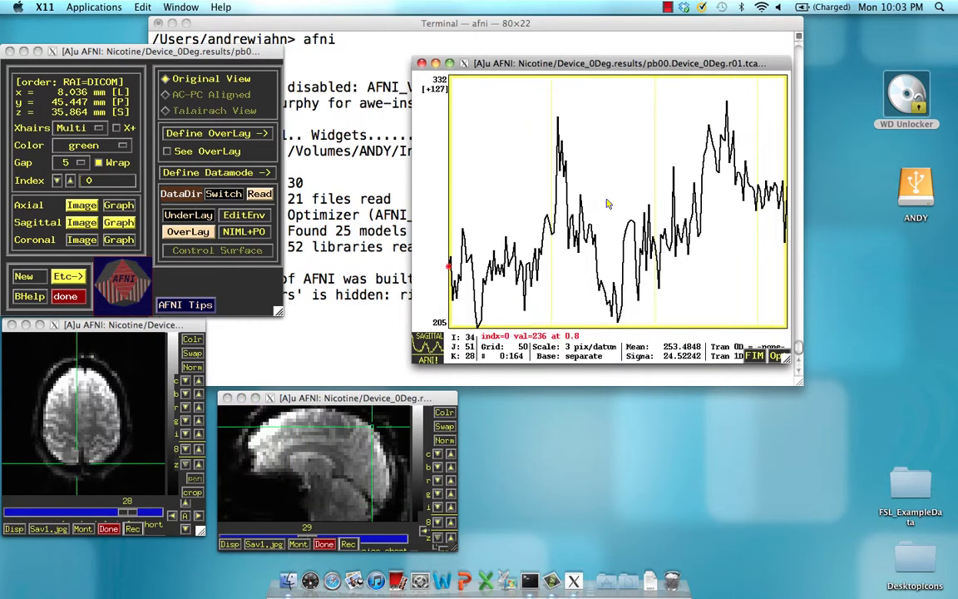
pyautogui.press('v')
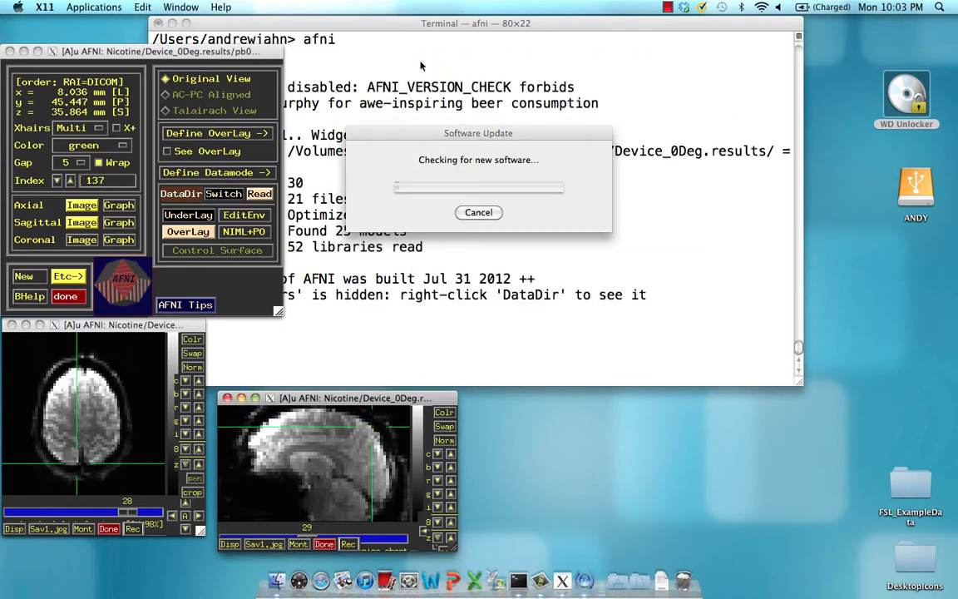
# Dismiss the software update check and choose stats.Device_0Deg as the overlay dataset.
pyautogui.click(487, 214)
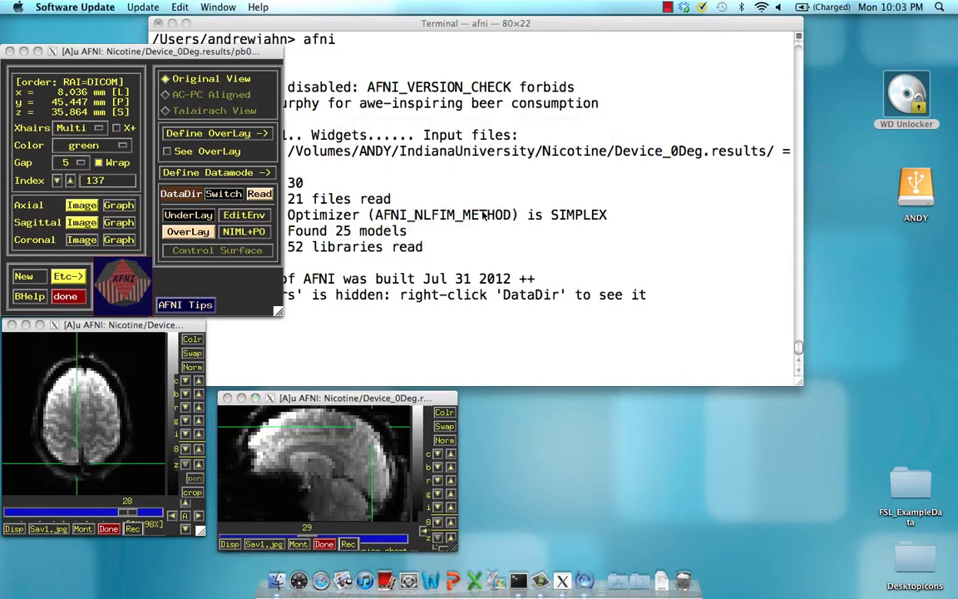
pyautogui.click(190, 232)
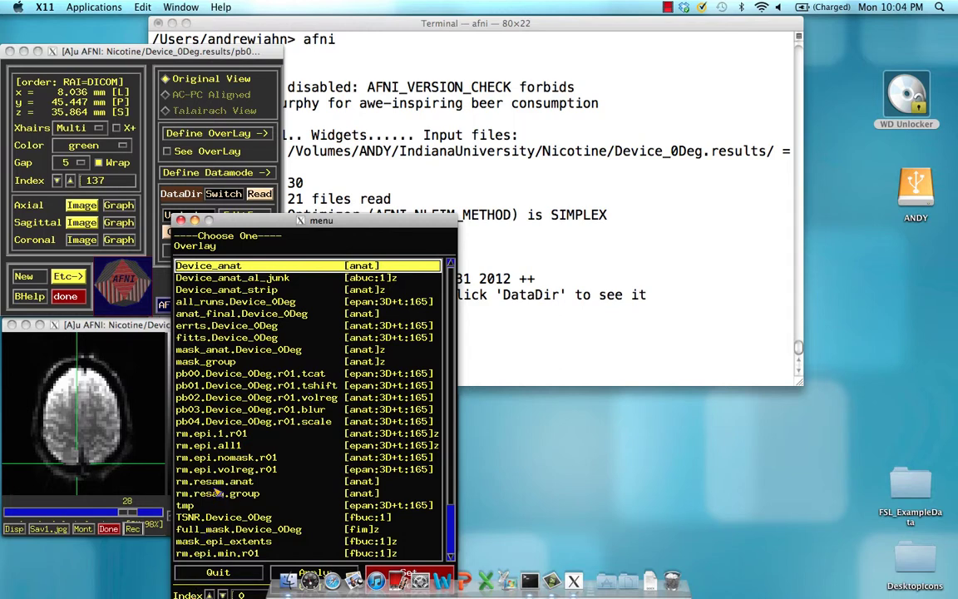
pyautogui.scroll(-3, 201, 424)
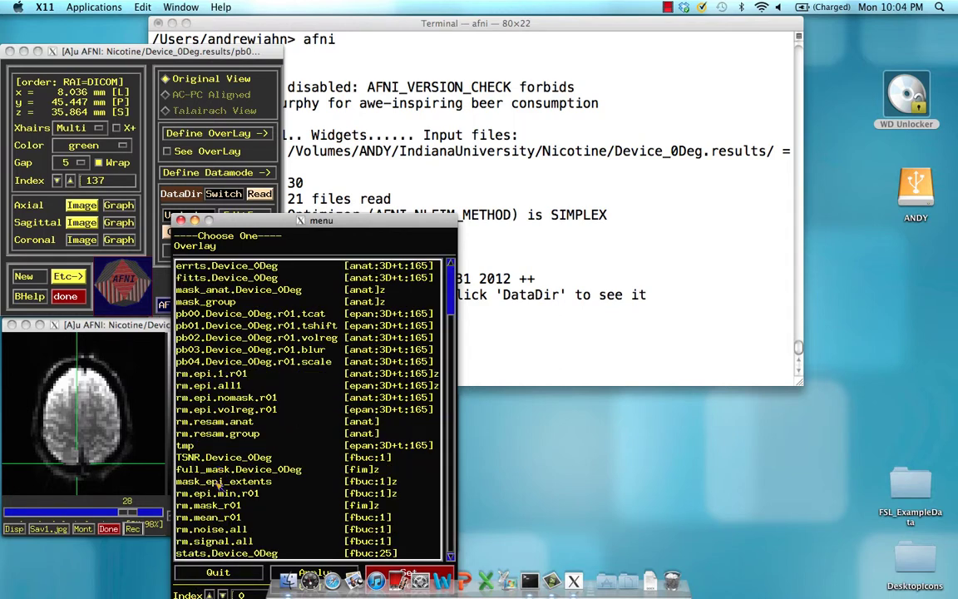
pyautogui.click(200, 553)
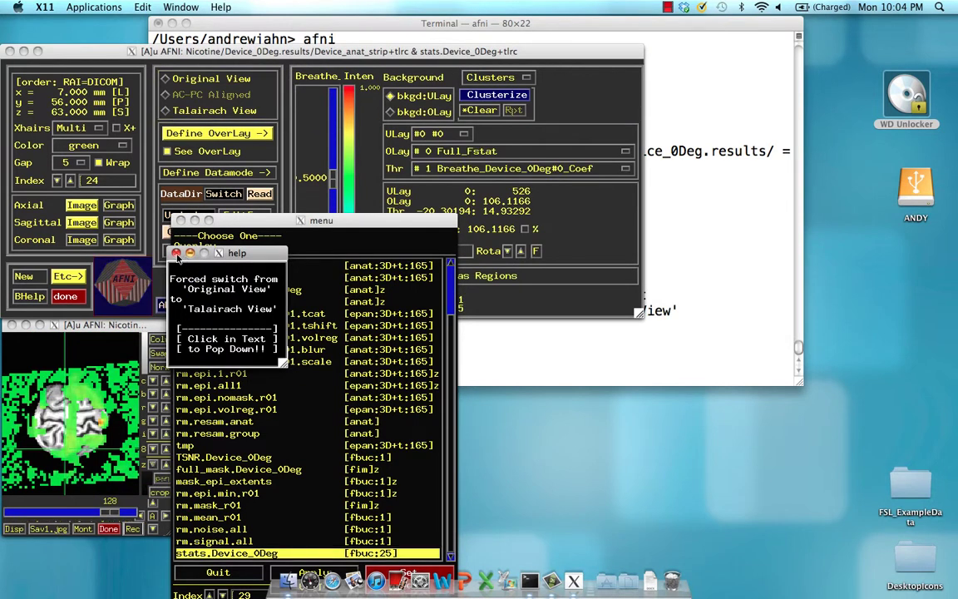
pyautogui.click(181, 220)
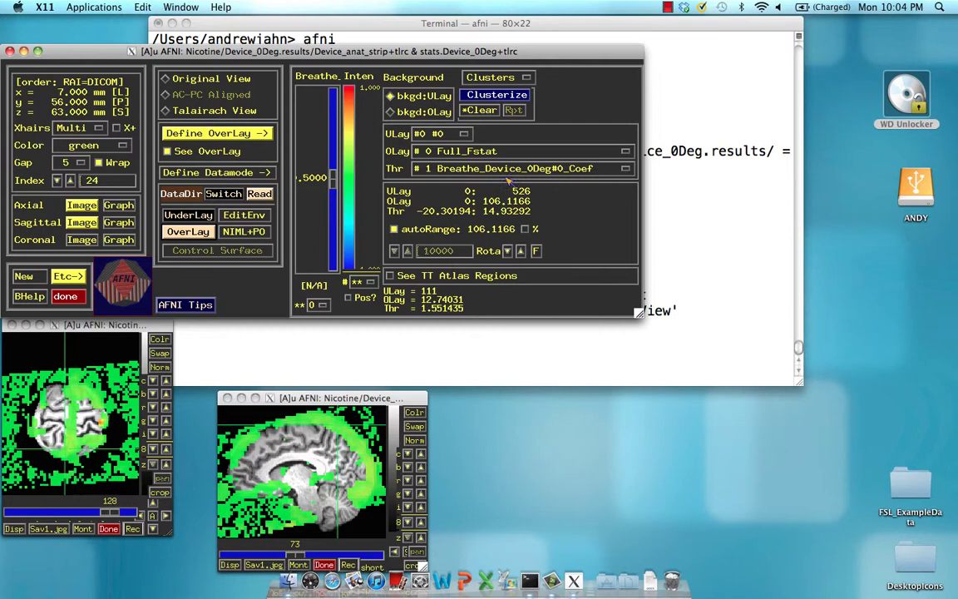
# Set both the overlay and threshold sub-bricks to TapLeft-TapRight_GLT#0_Tstat.
pyautogui.click(508, 153)
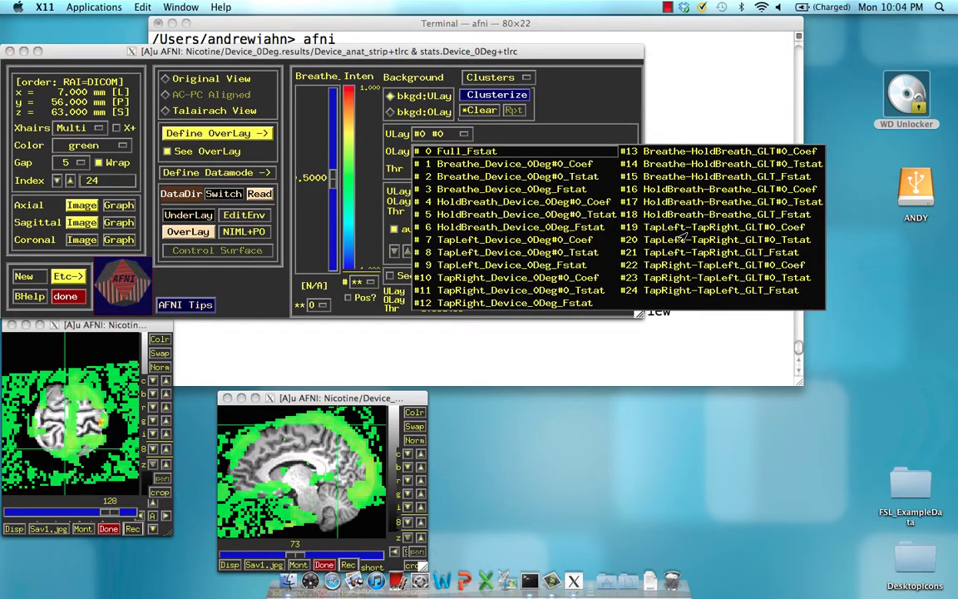
pyautogui.click(673, 241)
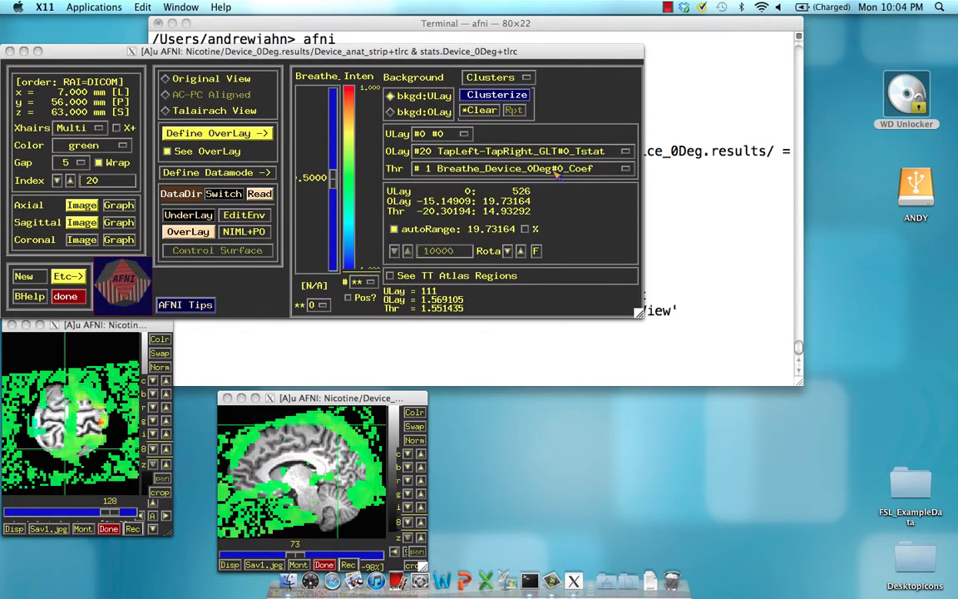
pyautogui.click(545, 169)
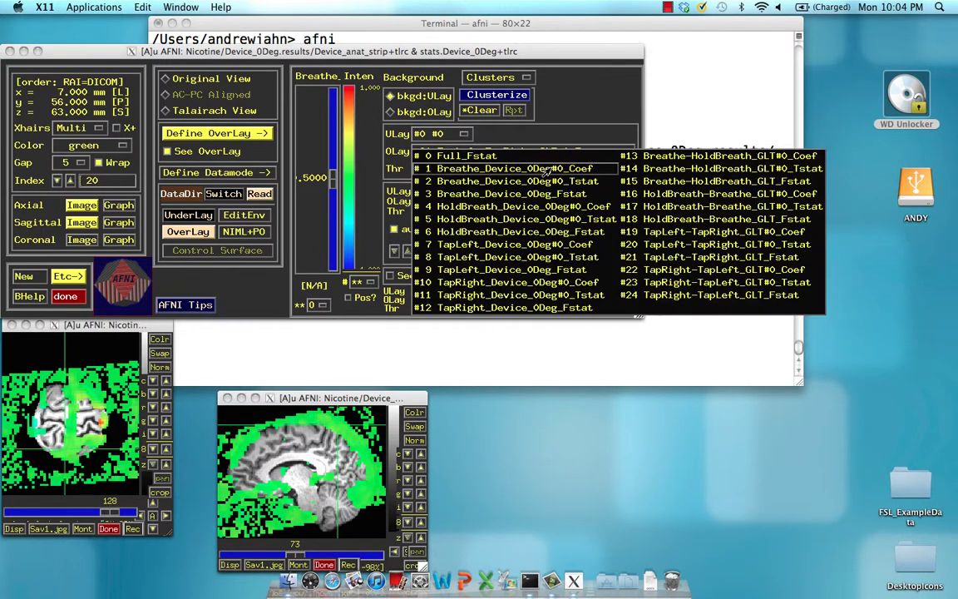
pyautogui.click(674, 246)
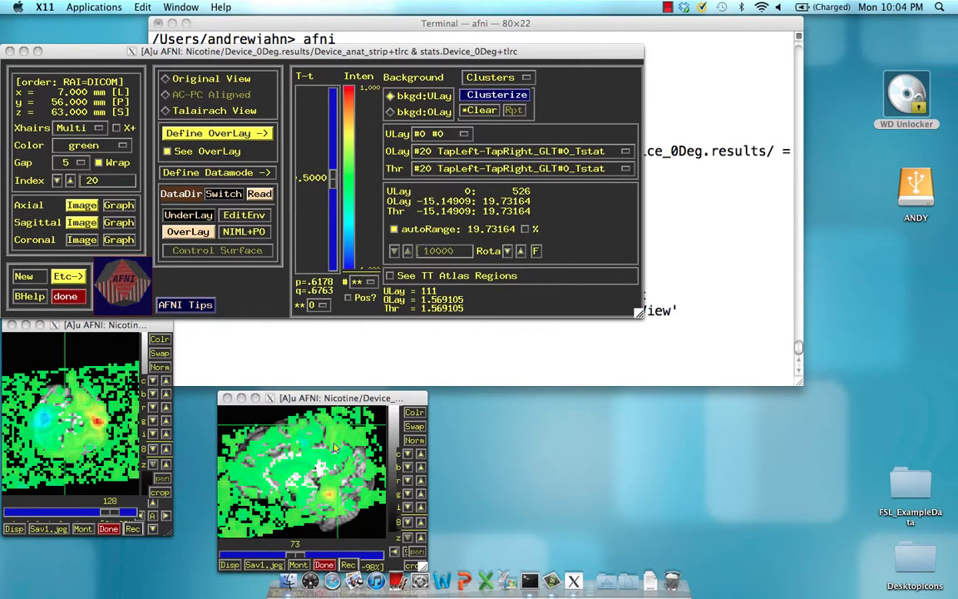
# Put the crosshair on the red activation blob and raise the threshold scale to 5.0.
pyautogui.click(97, 425)
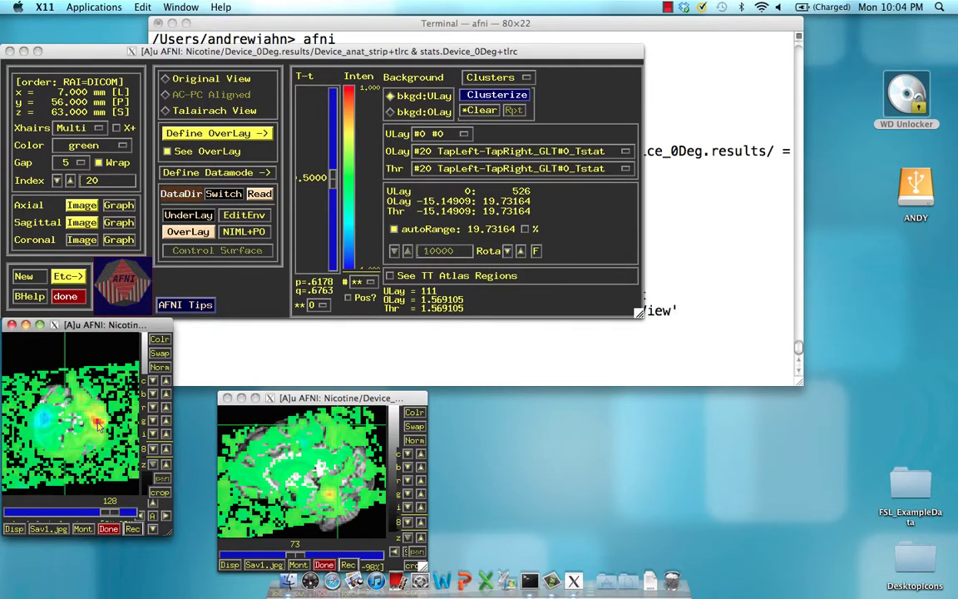
pyautogui.click(91, 385)
pyautogui.click(322, 304)
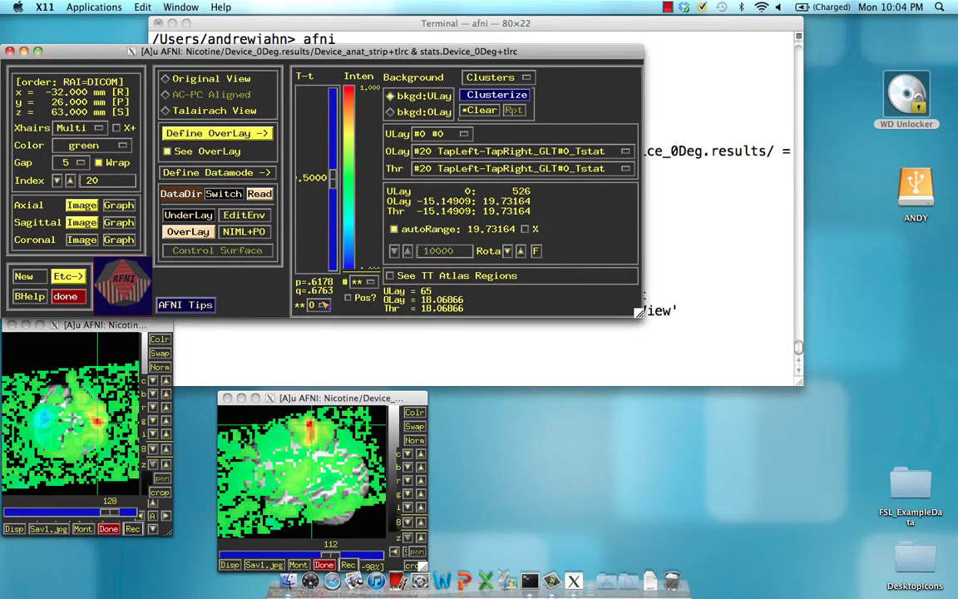
pyautogui.click(322, 305)
pyautogui.click(320, 315)
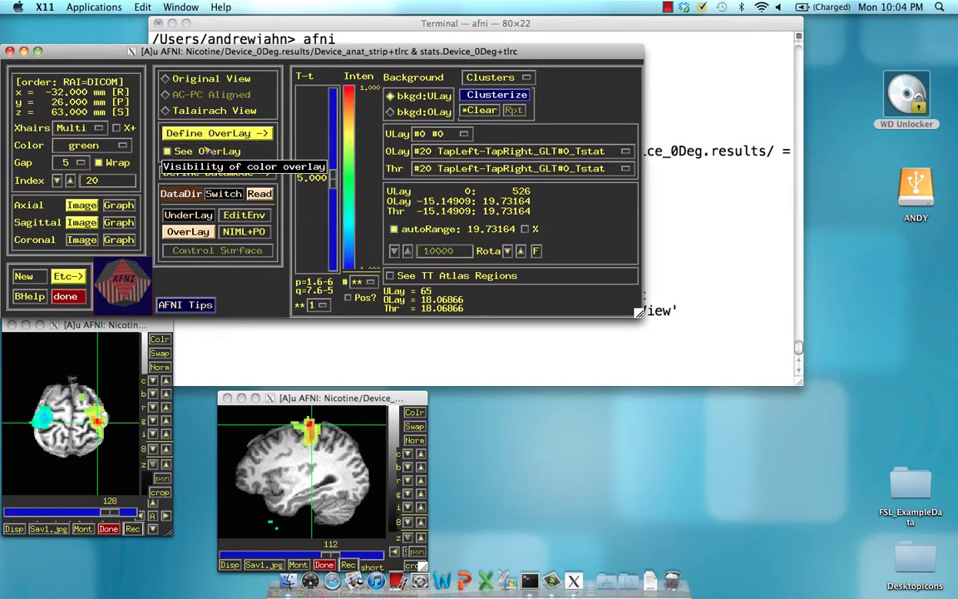
# Change Stat Resamp mode from NN to Cu in the Define Datamode panel.
pyautogui.click(216, 172)
pyautogui.click(396, 196)
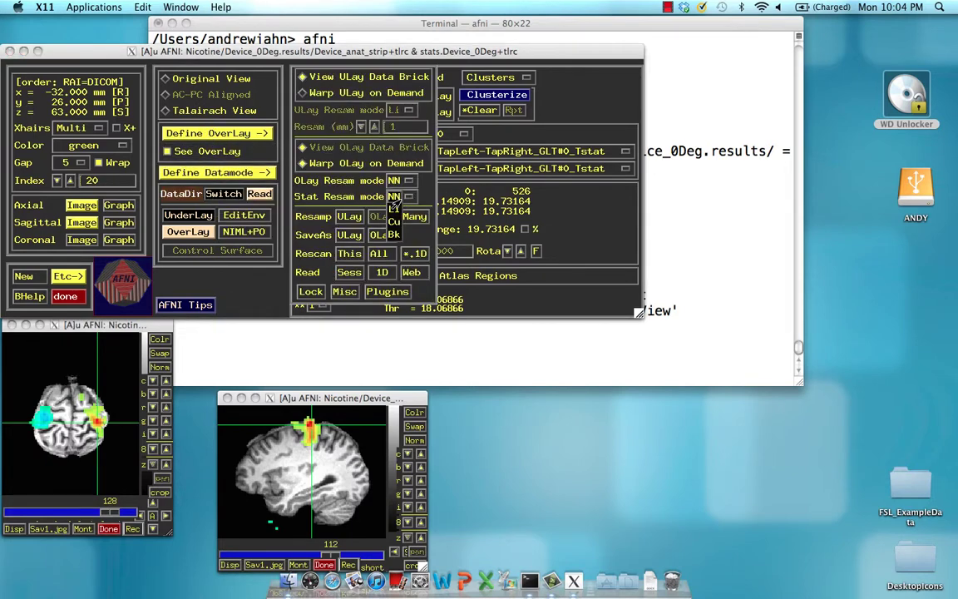
pyautogui.click(396, 222)
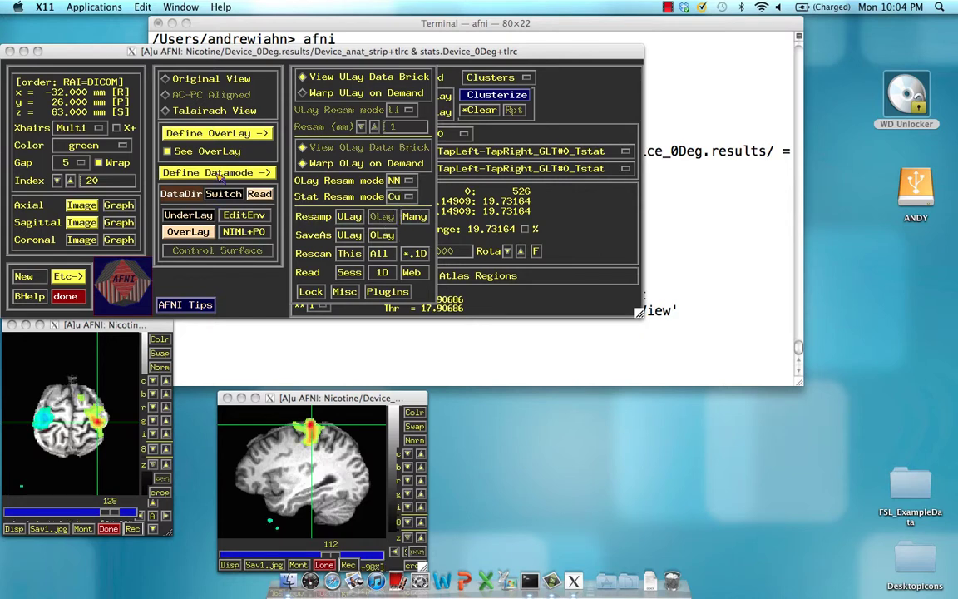
pyautogui.click(219, 174)
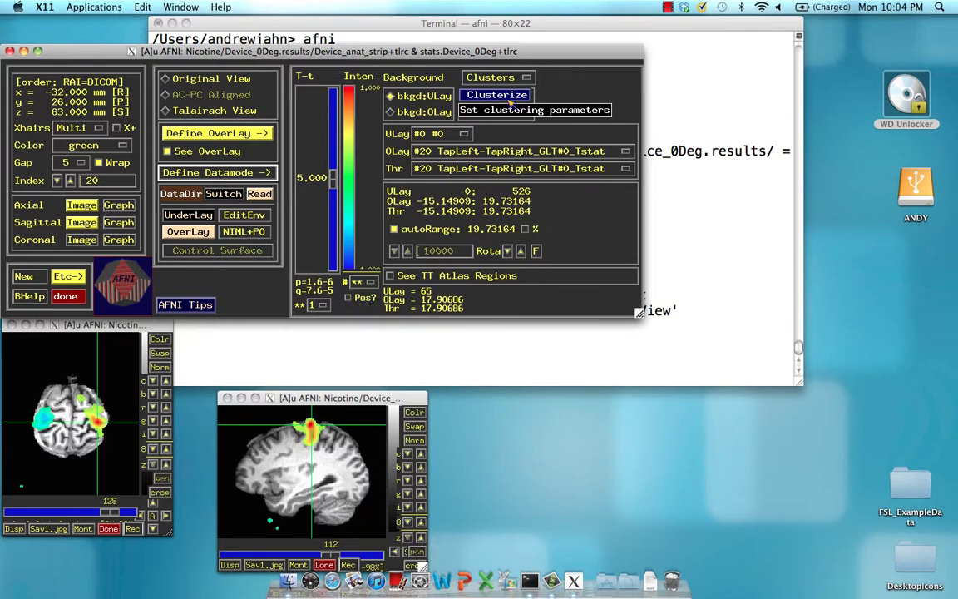
# Clusterize the t-map with a 20-voxel minimum and open the cluster report.
pyautogui.click(462, 94)
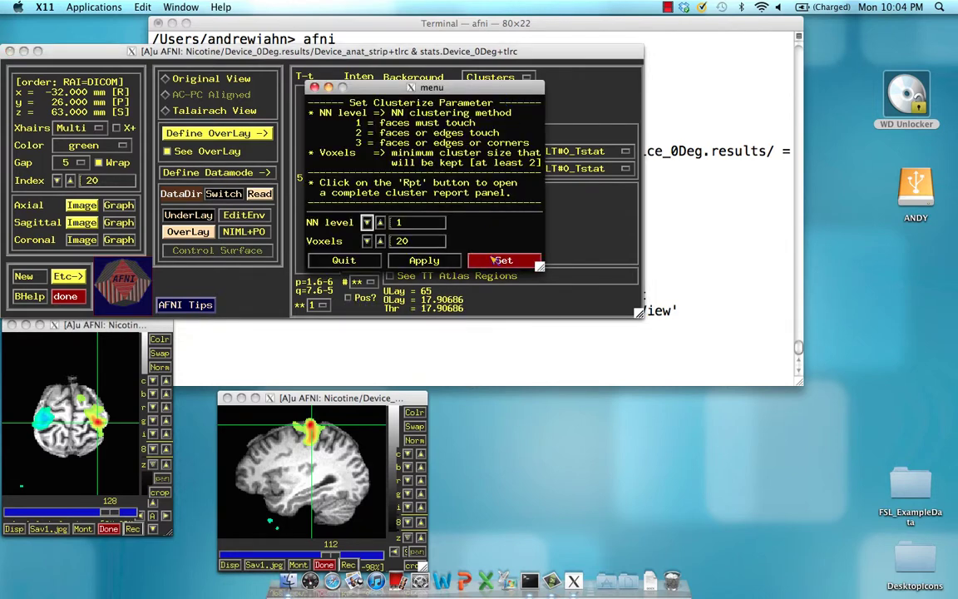
pyautogui.click(501, 260)
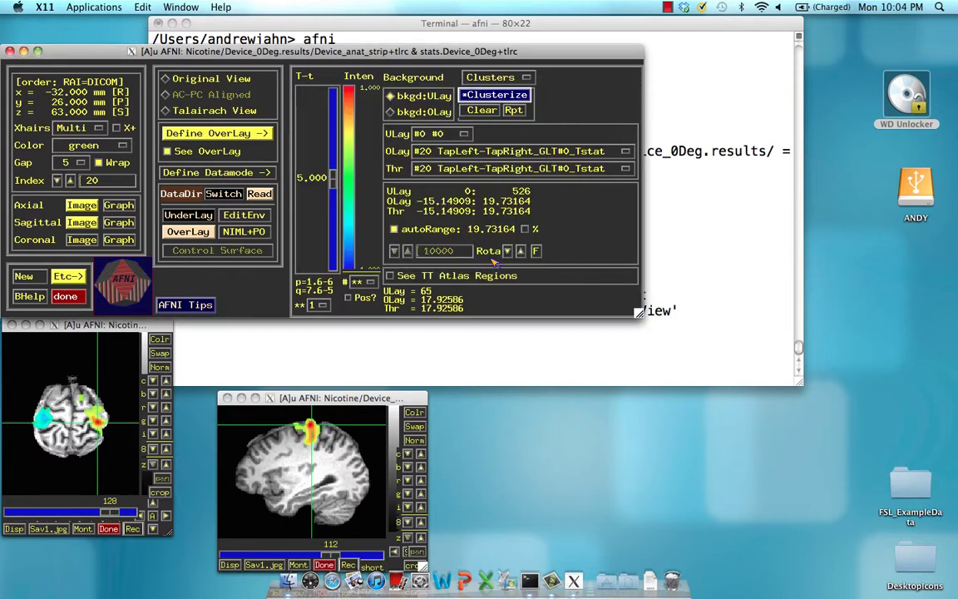
pyautogui.click(513, 111)
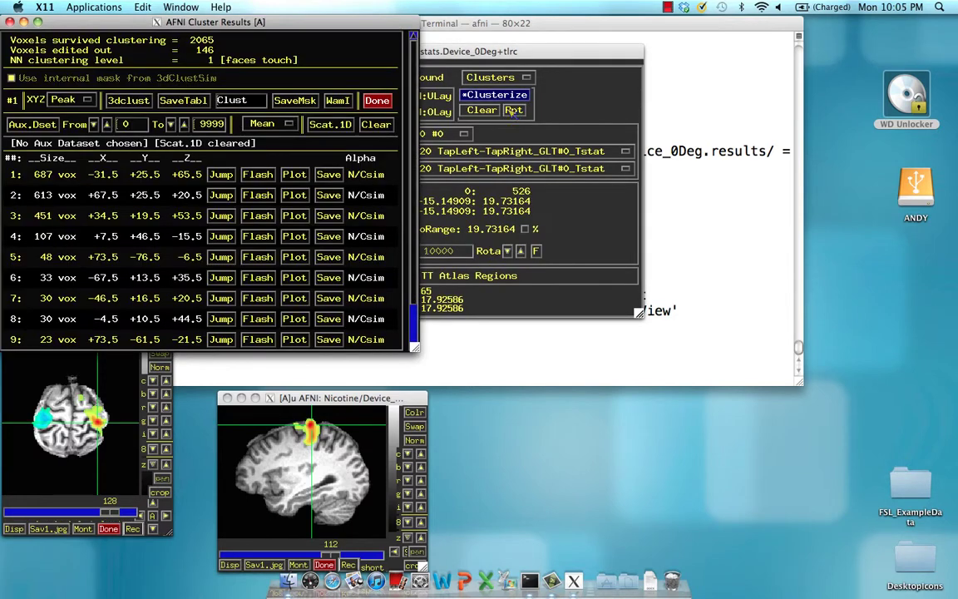
# Jump to clusters 1 through 4, then close the report and quit AFNI.
pyautogui.click(221, 175)
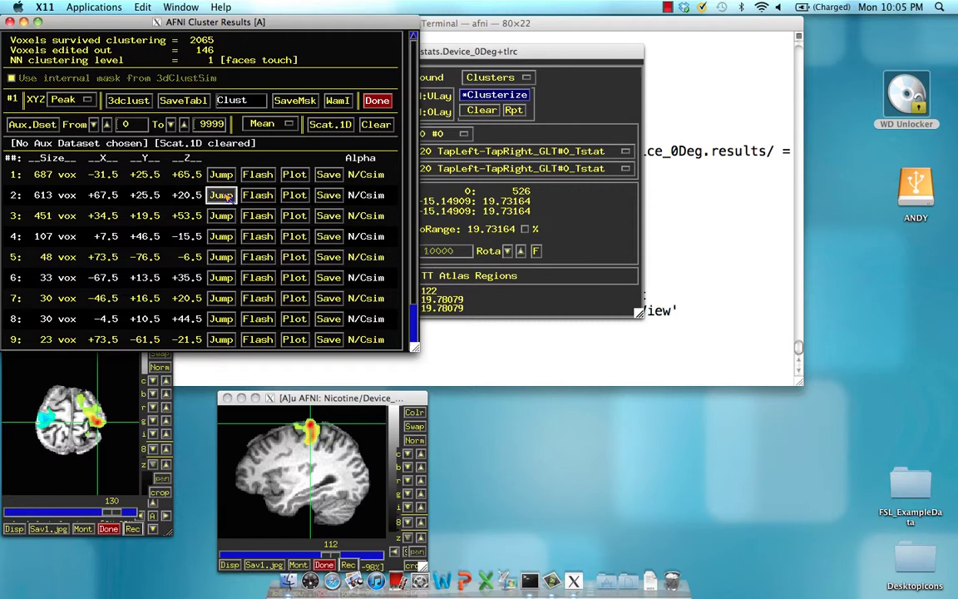
pyautogui.click(223, 194)
pyautogui.click(223, 216)
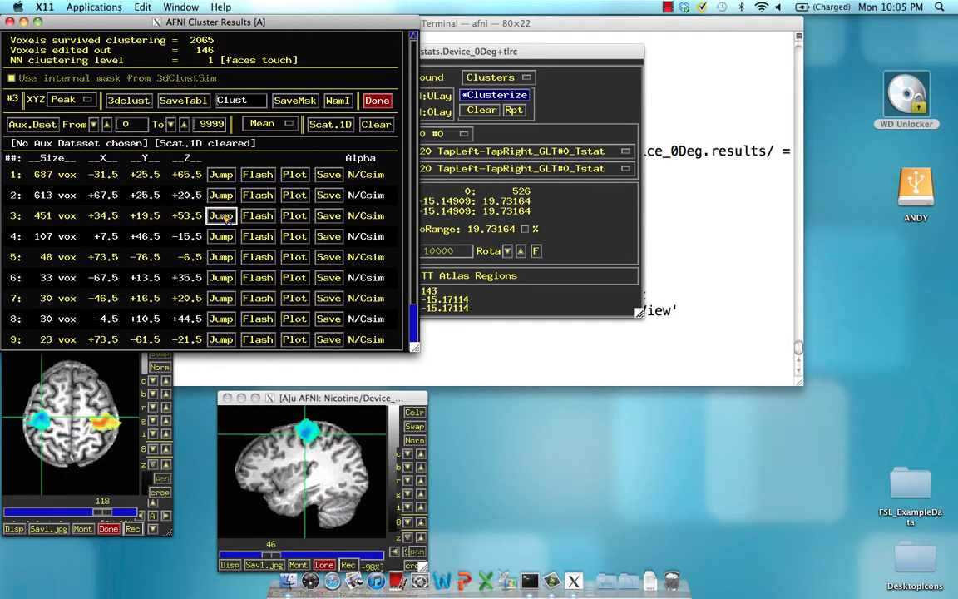
pyautogui.click(223, 236)
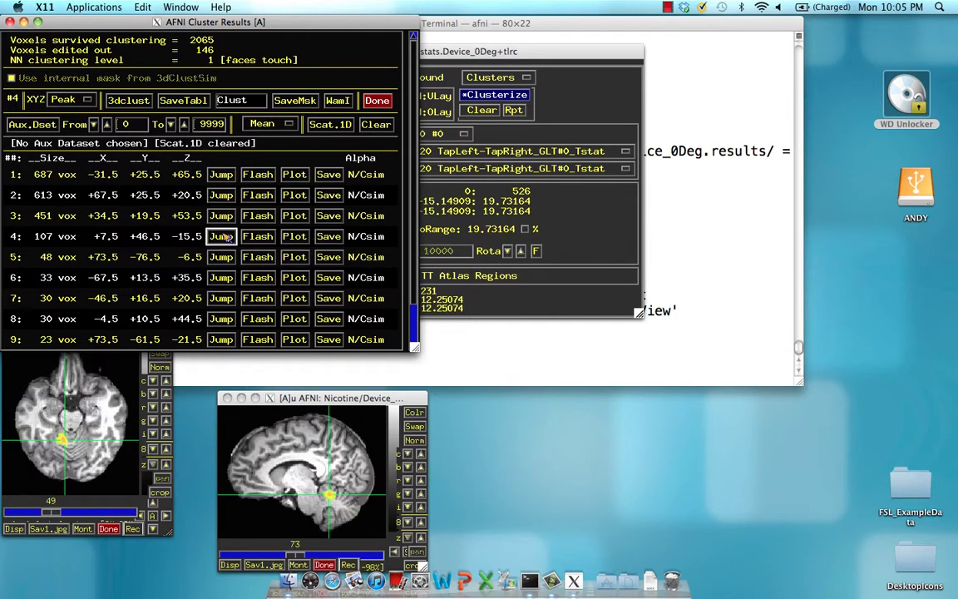
pyautogui.click(11, 23)
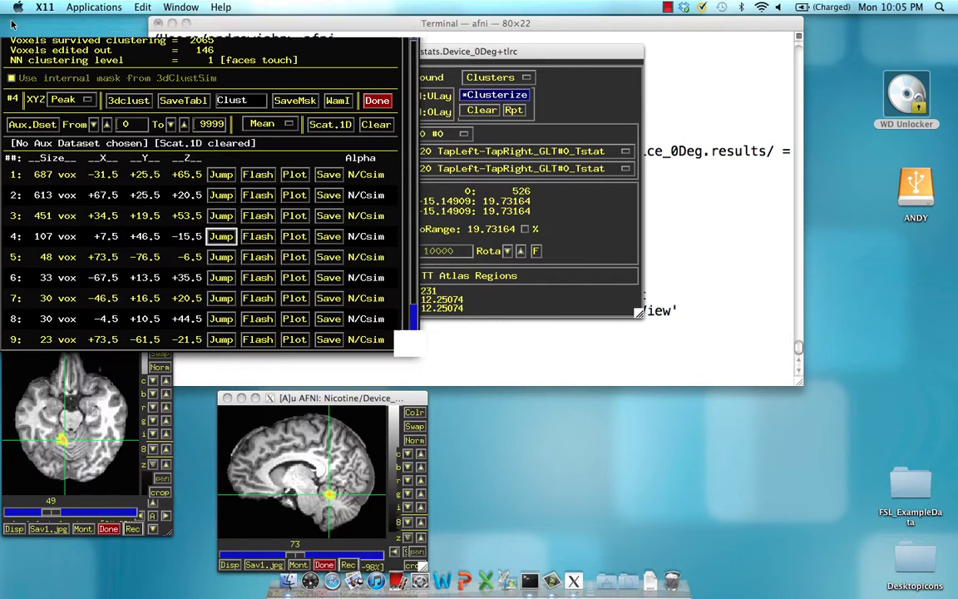
pyautogui.click(9, 49)
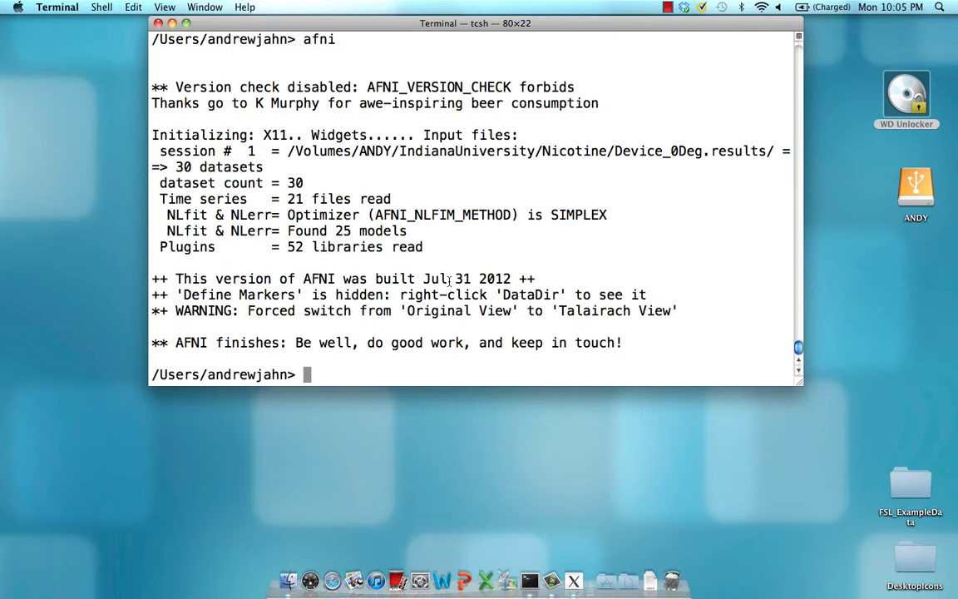
# Run 3dinfo on tmp+orig. to show its 64×64×35, 165-volume, 2 s TR header.
pyautogui.write('3dinfo')
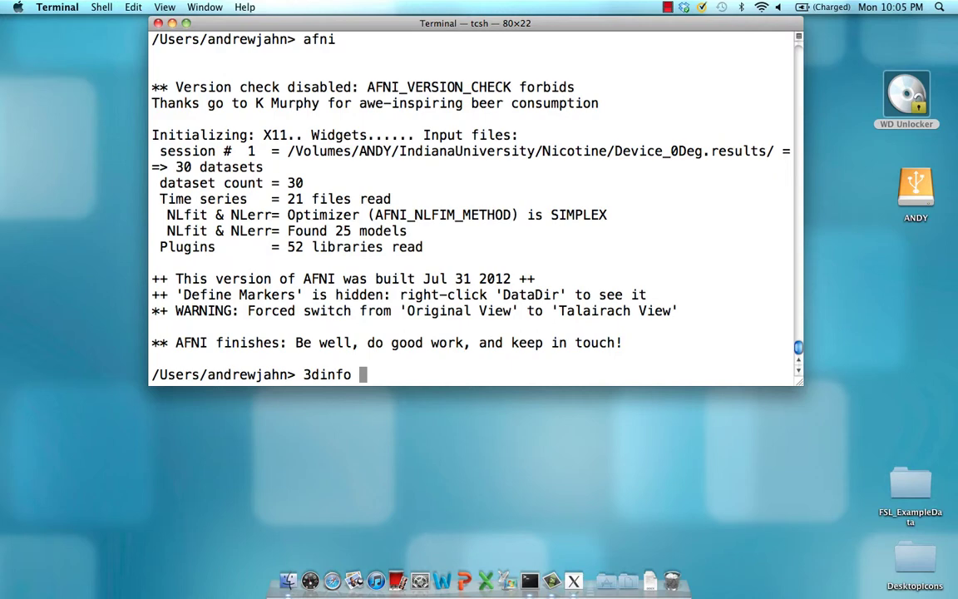
pyautogui.write('tmp+orig.')
pyautogui.press('Return')
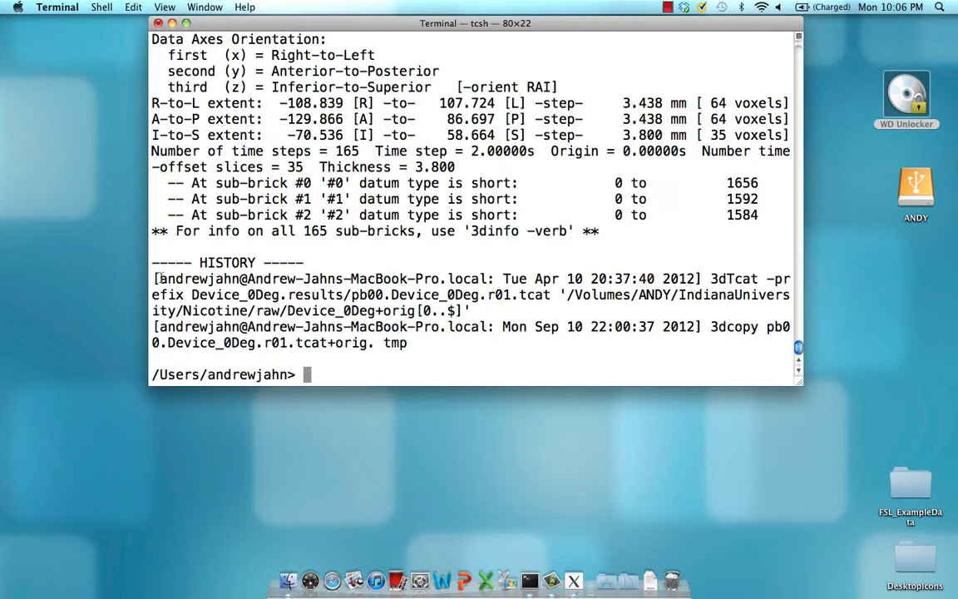
# Try out and erase the commands 3dinfo, 3dDeconvolve, 3dDespike and 1d_tool.py at the prompt.
pyautogui.write('3d')
pyautogui.write('info')
pyautogui.press('BackSpace')
pyautogui.press('BackSpace')
pyautogui.press('BackSpace')
pyautogui.press('BackSpace')
pyautogui.write('De')
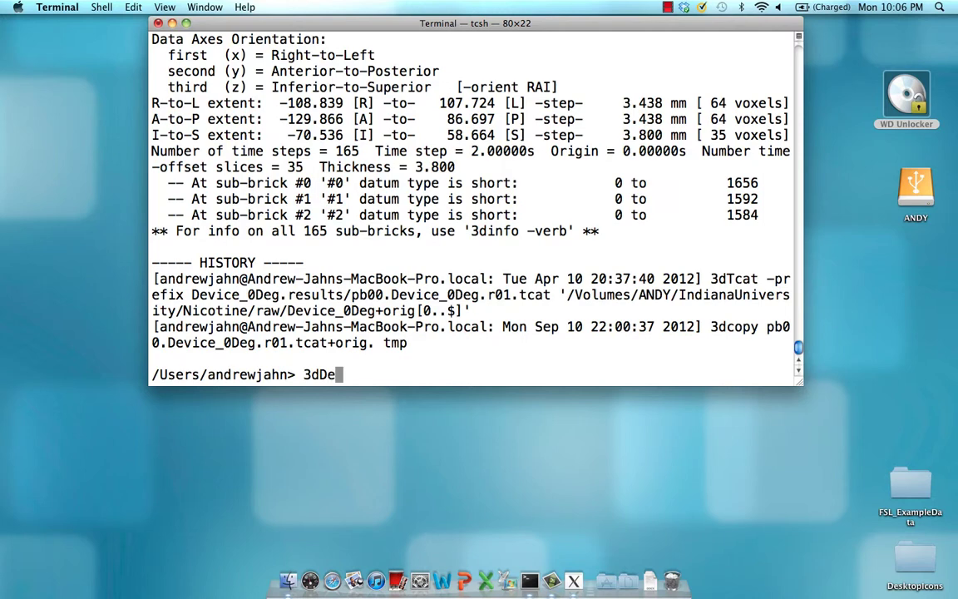
pyautogui.write('convolve')
pyautogui.press('BackSpace')
pyautogui.press('BackSpace')
pyautogui.press('BackSpace')
pyautogui.press('BackSpace')
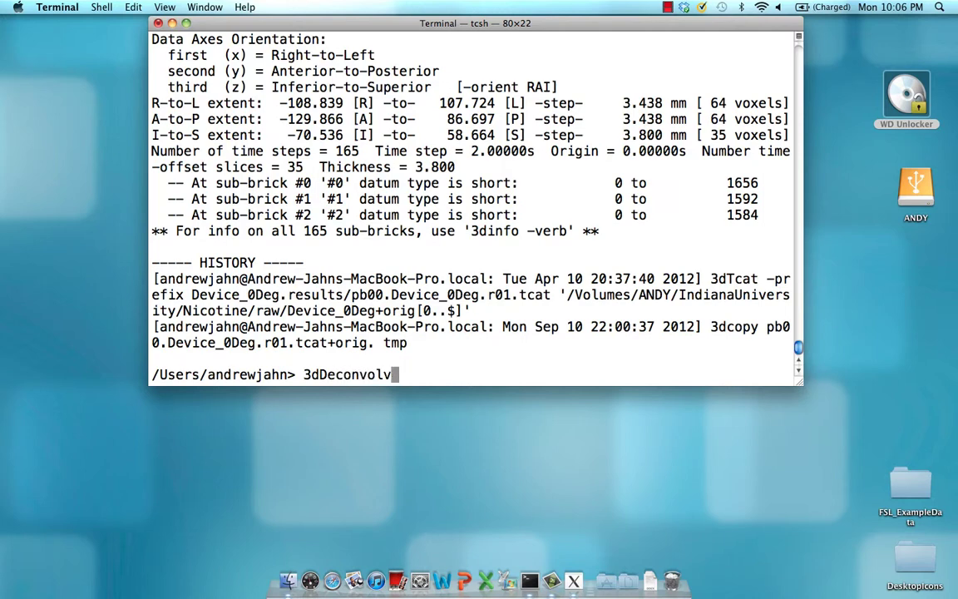
pyautogui.press('BackSpace')
pyautogui.press('BackSpace')
pyautogui.press('BackSpace')
pyautogui.press('BackSpace')
pyautogui.write('spike')
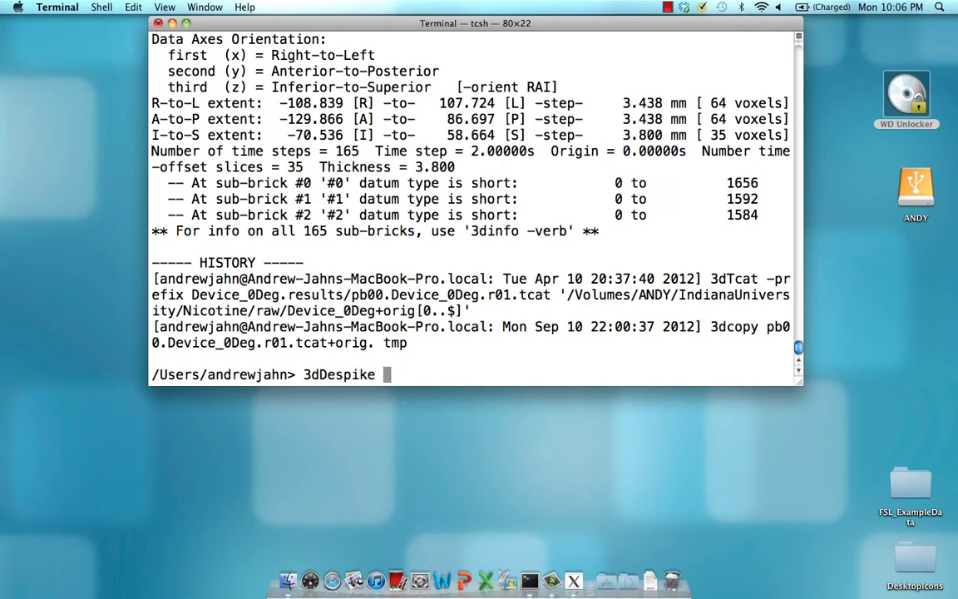
pyautogui.press('BackSpace')
pyautogui.press('BackSpace')
pyautogui.press('BackSpace')
pyautogui.press('BackSpace')
pyautogui.press('BackSpace')
pyautogui.press('BackSpace')
pyautogui.press('BackSpace')
pyautogui.press('BackSpace')
pyautogui.press('BackSpace')
pyautogui.press('BackSpace')
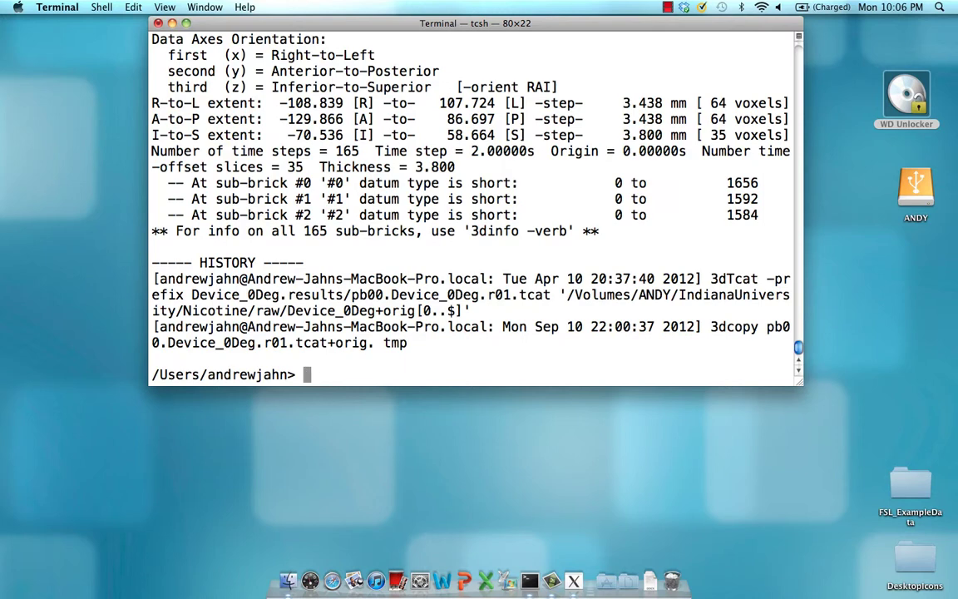
pyautogui.write('1d')
pyautogui.write('_t')
pyautogui.press('Tab')
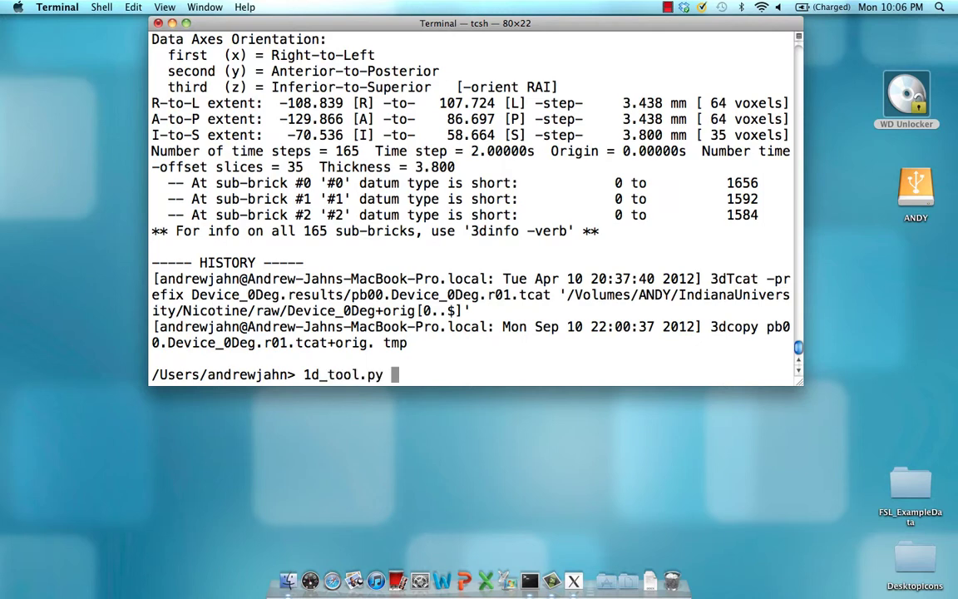
pyautogui.press('BackSpace')
pyautogui.press('BackSpace')
pyautogui.press('BackSpace')
pyautogui.press('BackSpace')
pyautogui.press('BackSpace')
pyautogui.press('BackSpace')
pyautogui.press('BackSpace')
pyautogui.press('BackSpace')
pyautogui.press('BackSpace')
pyautogui.press('BackSpace')
pyautogui.press('BackSpace')
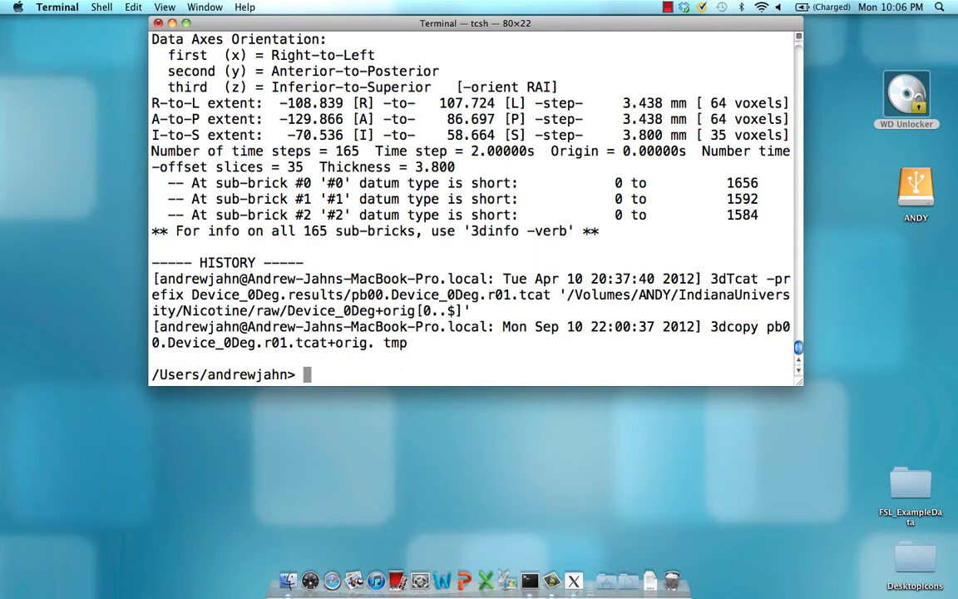
# Launch uber_subject.py using tab completion of 'uber_sub'.
pyautogui.write('uber_sub')
pyautogui.press('Tab')
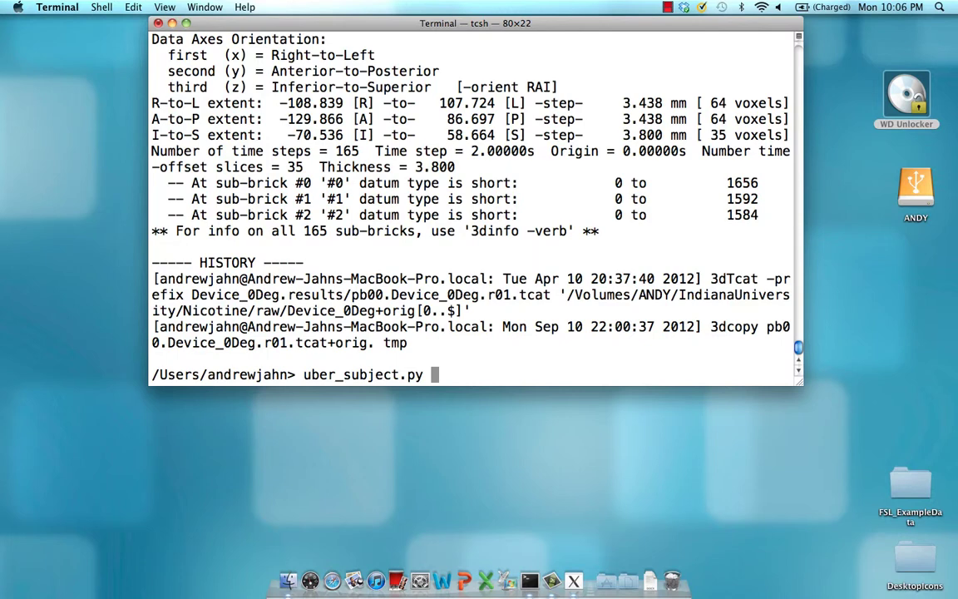
pyautogui.press('Return')
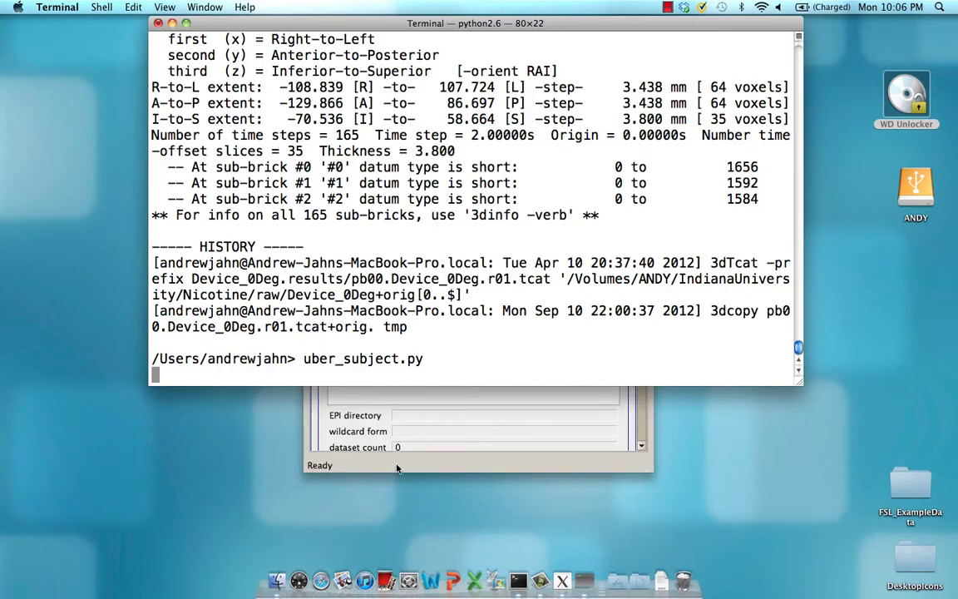
# Bring the uber_subject.py setup window in front of the Terminal.
pyautogui.click(356, 422)
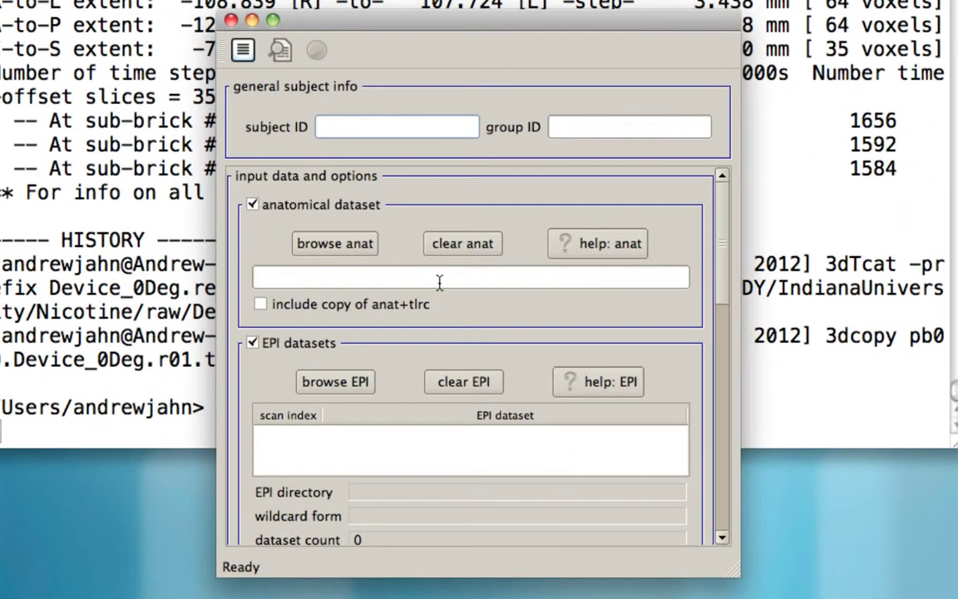